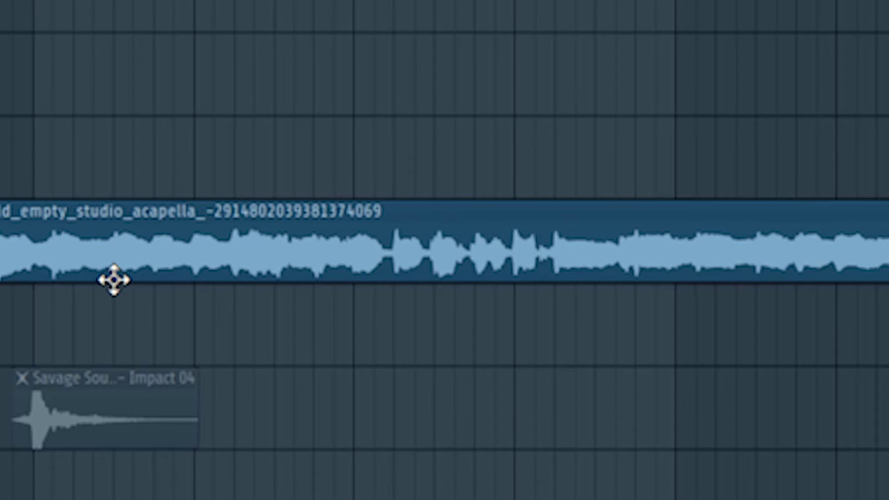
- Drag the acapella clip to the right so it starts later in the Playlist
{"action": "left_click_drag", "start_coordinate": [113, 280], "coordinate": [546, 201]}
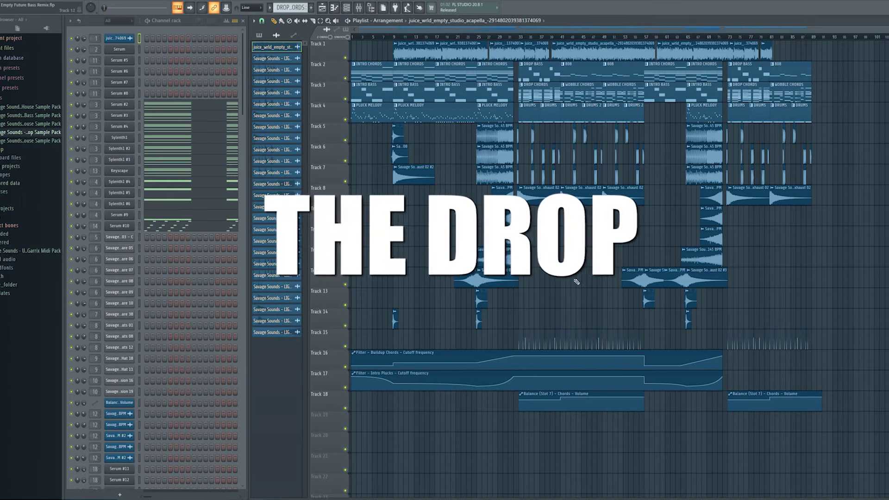
- Switch to the DROP CHORDS pattern, browse the LIGHT future bass pack page, and close Serum's preset list
{"action": "scroll", "coordinate": [393, 95], "scroll_direction": "up", "scroll_amount": 5}
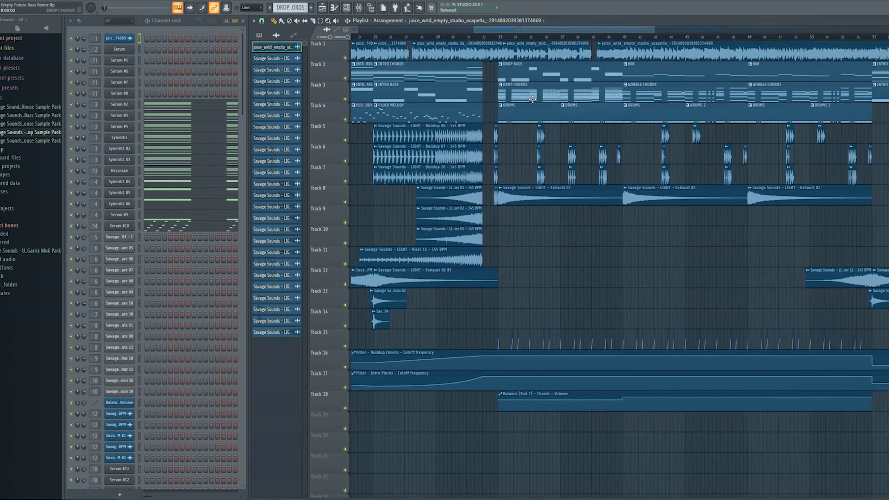
{"action": "left_click", "coordinate": [393, 95]}
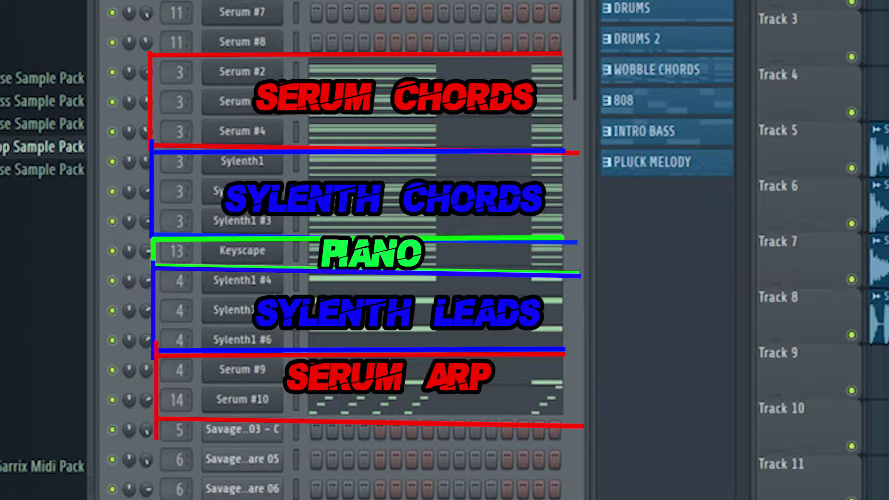
{"action": "key", "text": "Return"}
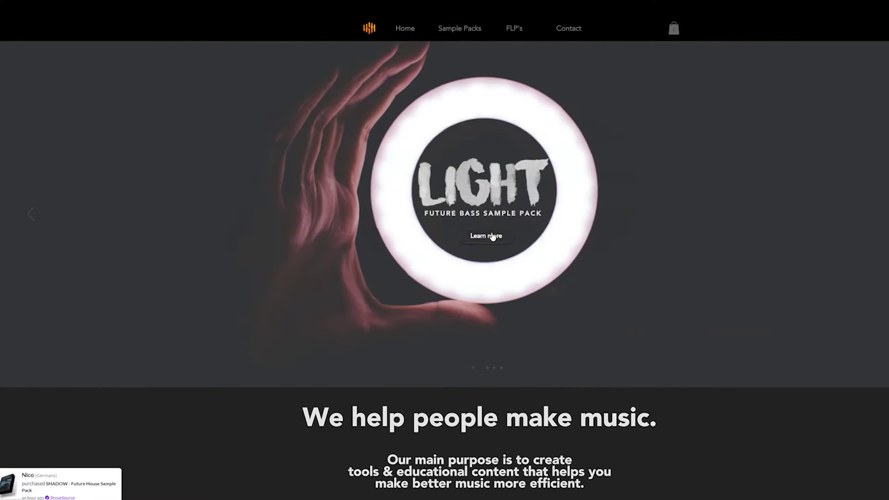
{"action": "left_click", "coordinate": [431, 235]}
{"action": "scroll", "coordinate": [473, 196], "scroll_direction": "down", "scroll_amount": 5}
{"action": "scroll", "coordinate": [474, 196], "scroll_direction": "down", "scroll_amount": 10}
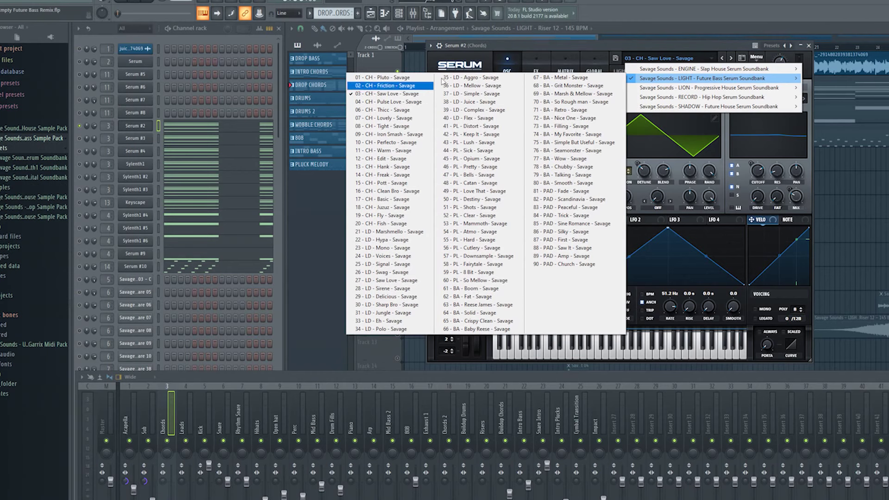
{"action": "left_click", "coordinate": [563, 50]}
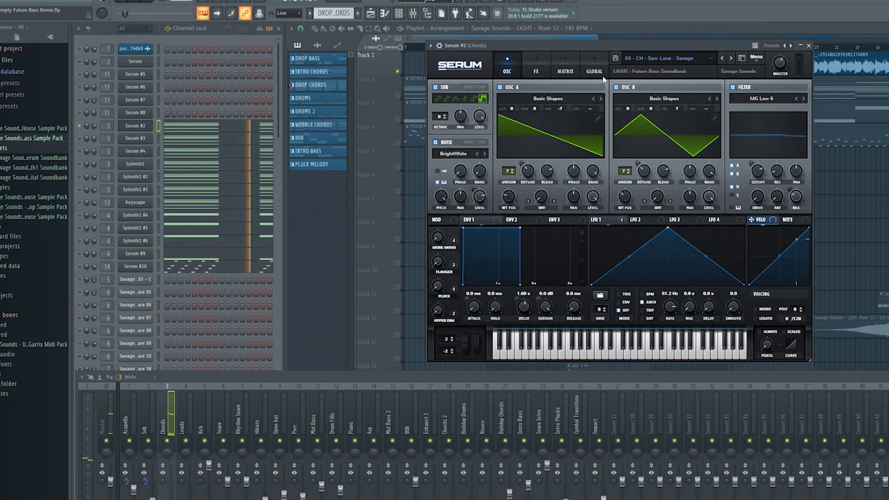
- Open the Serum #2 chord notes in the piano roll and scroll through them
{"action": "left_click", "coordinate": [215, 125]}
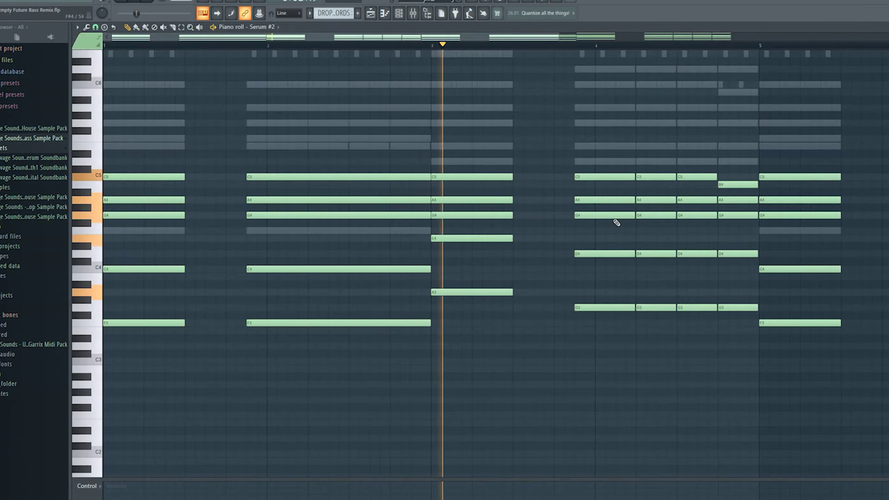
{"action": "scroll", "coordinate": [618, 224], "scroll_direction": "up", "scroll_amount": 2}
{"action": "scroll", "coordinate": [617, 225], "scroll_direction": "down", "scroll_amount": 1}
{"action": "scroll", "coordinate": [617, 225], "scroll_direction": "down", "scroll_amount": 1}
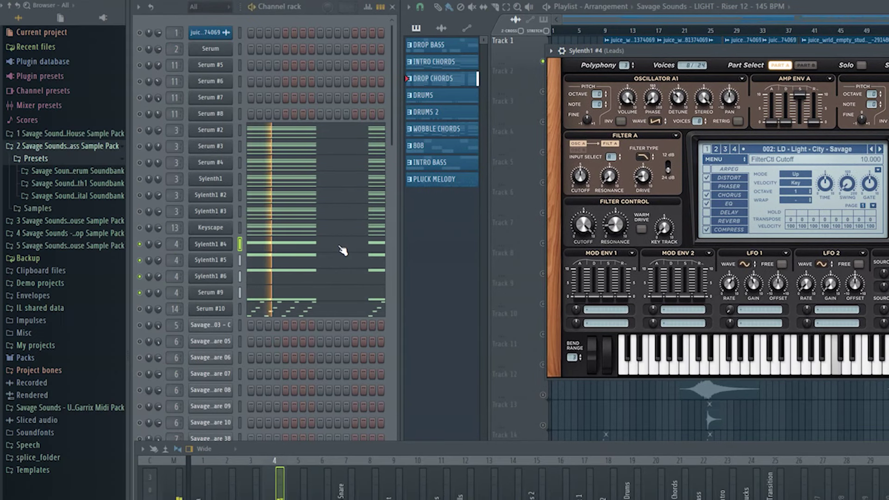
- Review the Sylenth1 #4 lead notes, then open the next melody channel's notes
{"action": "left_click", "coordinate": [342, 252]}
{"action": "scroll", "coordinate": [435, 242], "scroll_direction": "up", "scroll_amount": 5}
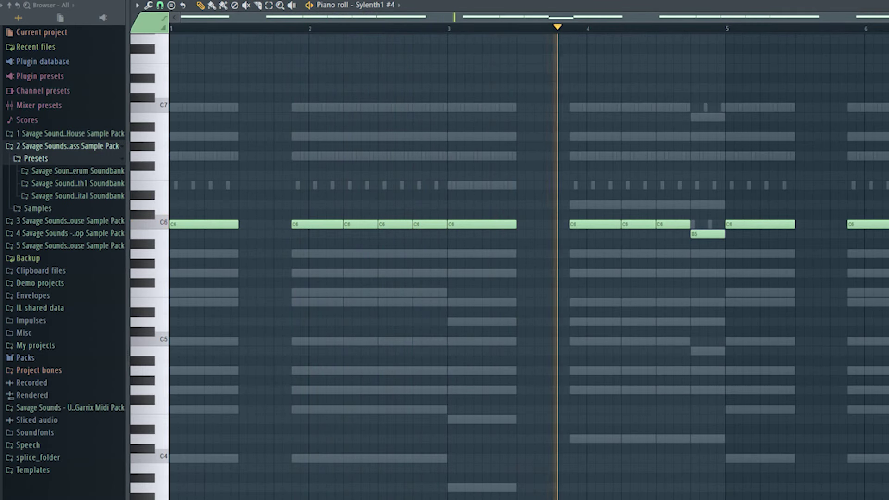
{"action": "key", "text": "F7"}
{"action": "left_click", "coordinate": [264, 280]}
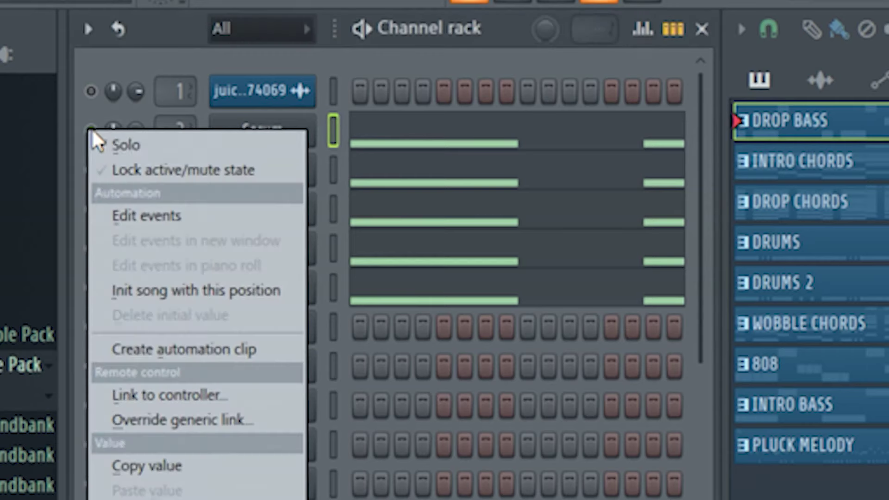
- Solo the bass channels one at a time, ending on the Serum #5 layer
{"action": "left_click", "coordinate": [91, 142]}
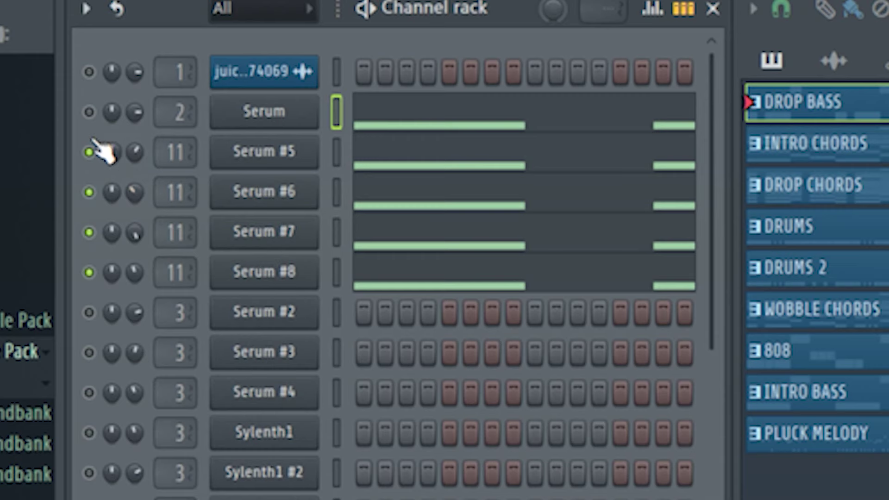
{"action": "right_click", "coordinate": [88, 112]}
{"action": "left_click", "coordinate": [118, 122]}
{"action": "right_click", "coordinate": [89, 151]}
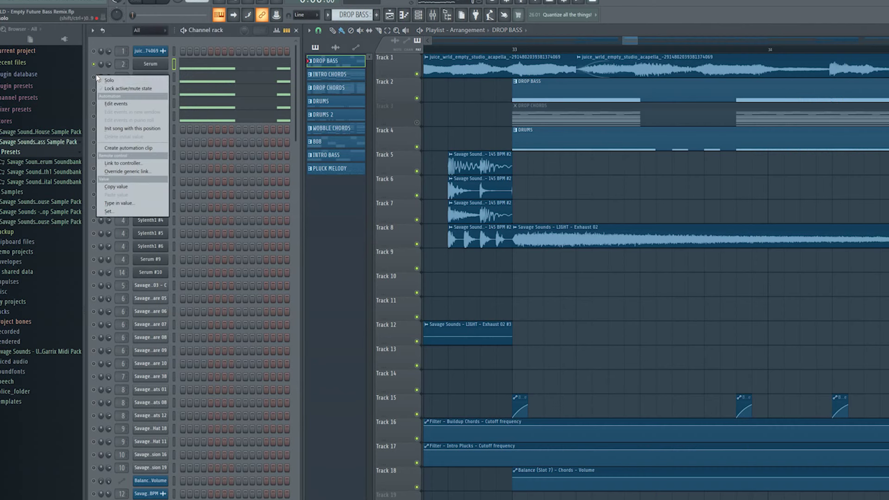
{"action": "left_click", "coordinate": [117, 161]}
- Inspect the Serum #5, #7 and #8 bass synths and select the Mid Bass mixer track
{"action": "left_click", "coordinate": [262, 149]}
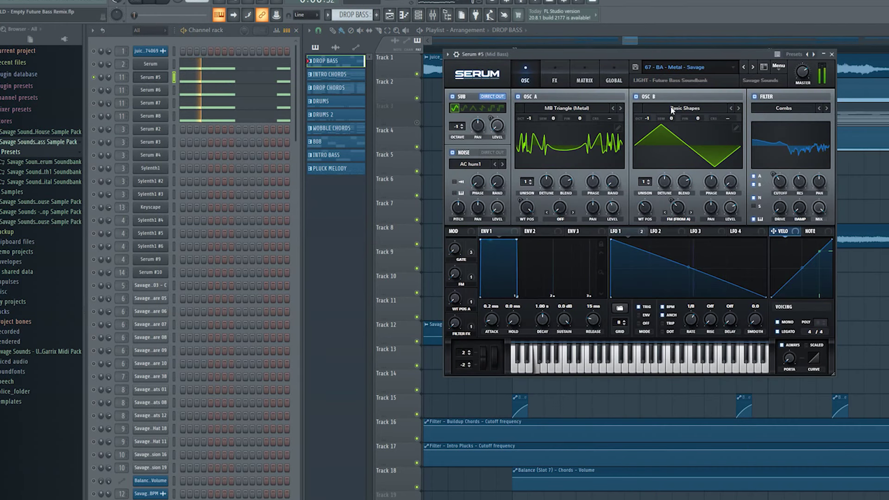
{"action": "key", "text": "Down"}
{"action": "key", "text": "Down"}
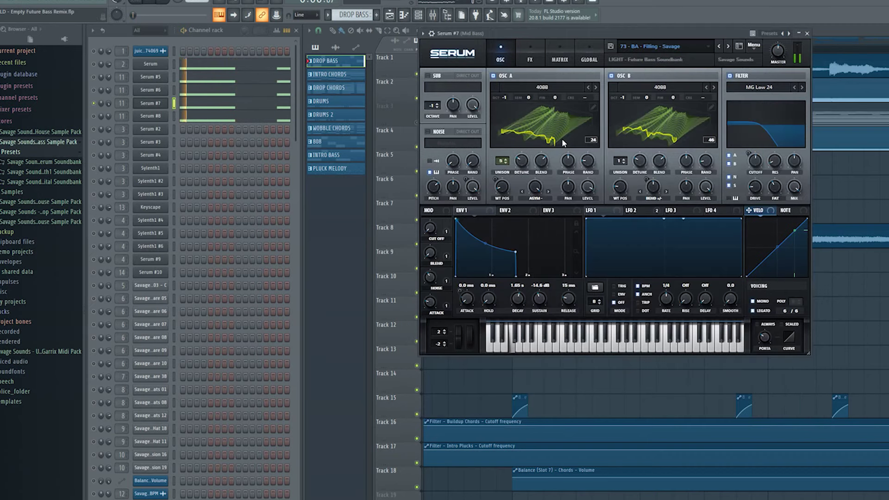
{"action": "key", "text": "space"}
{"action": "key", "text": "Down"}
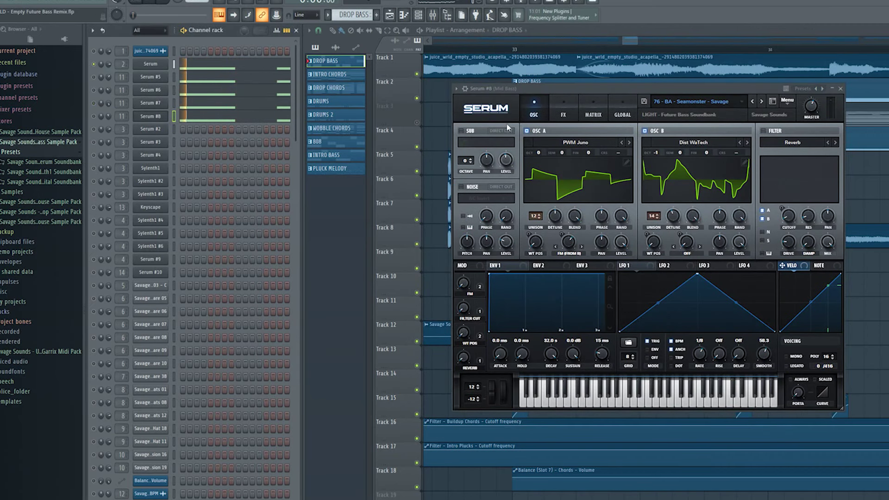
{"action": "key", "text": "F9"}
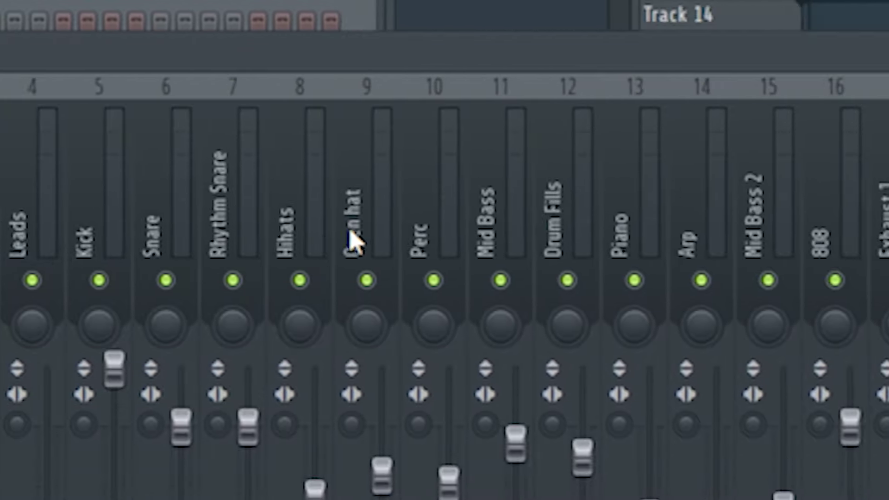
{"action": "left_click", "coordinate": [488, 208]}
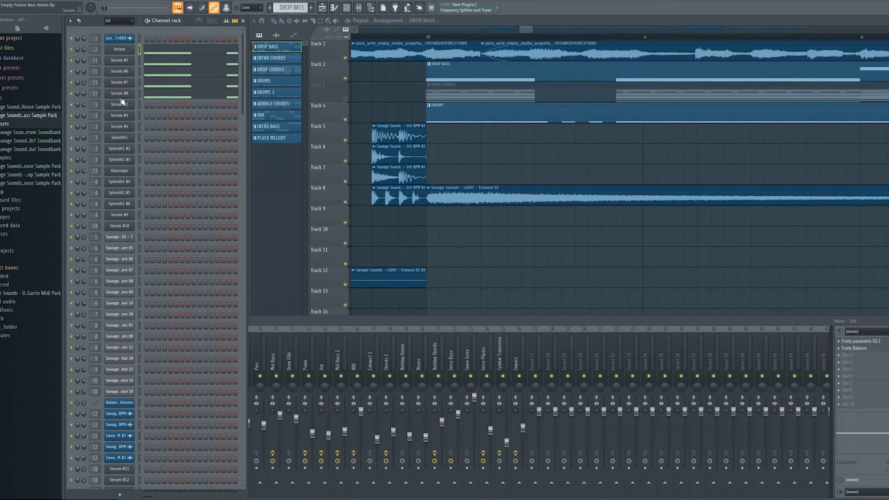
- Open the Serum bass notes in the piano roll and play the bass line
{"action": "left_click", "coordinate": [172, 60]}
{"action": "scroll", "coordinate": [235, 168], "scroll_direction": "up", "scroll_amount": 5}
{"action": "key", "text": "space"}
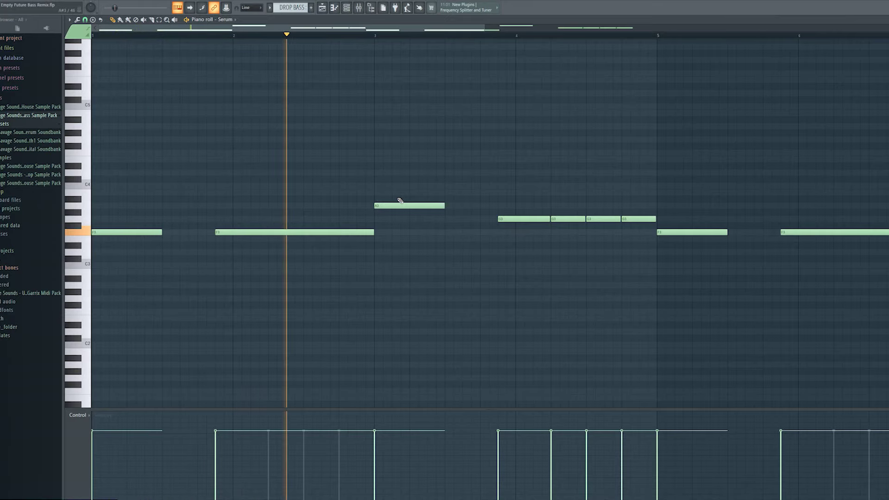
{"action": "scroll", "coordinate": [400, 202], "scroll_direction": "down", "scroll_amount": 3}
{"action": "scroll", "coordinate": [404, 205], "scroll_direction": "down", "scroll_amount": 1}
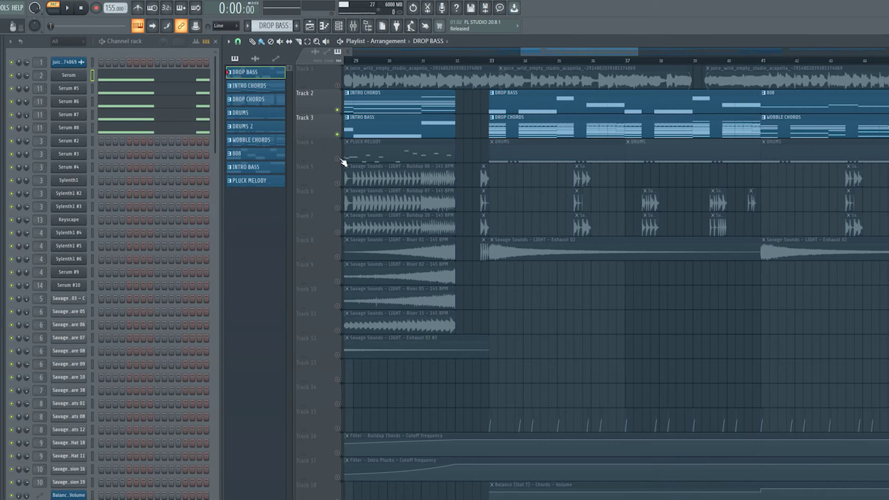
- Switch to DRUMS and check the Kick 03 and Snare 05 through Snare 10 sample settings
{"action": "left_click", "coordinate": [241, 112]}
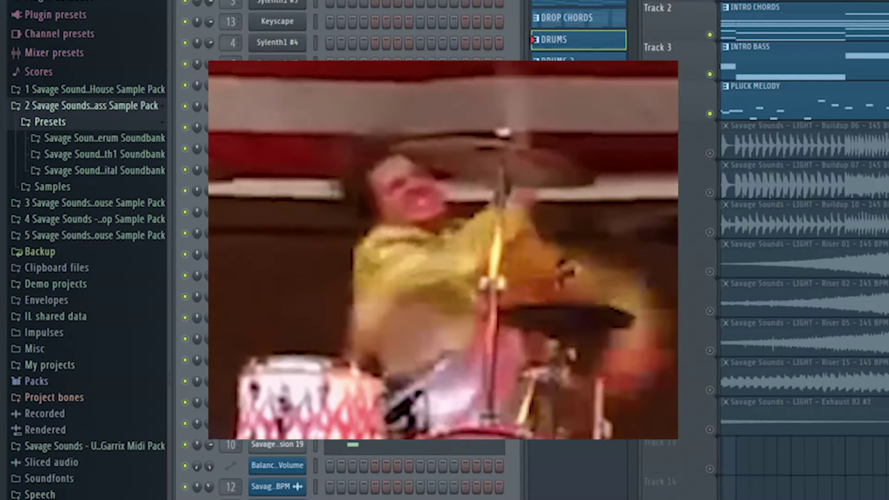
{"action": "left_click", "coordinate": [292, 148]}
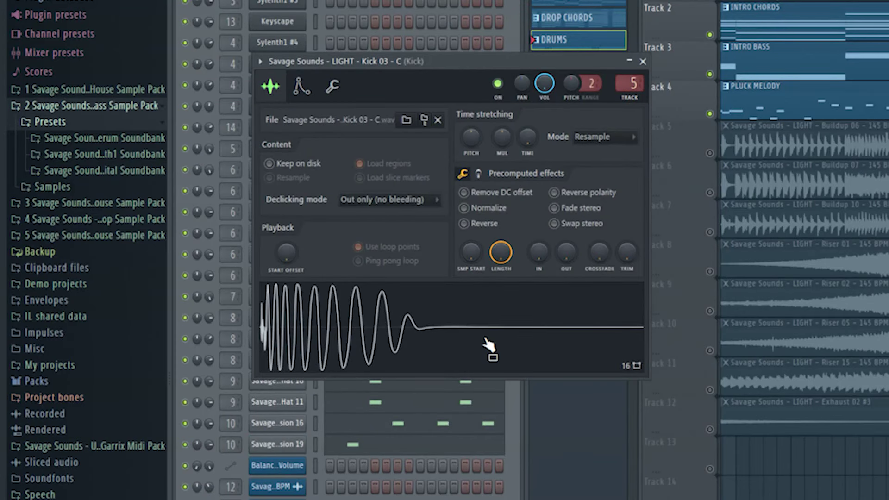
{"action": "left_click", "coordinate": [643, 61]}
{"action": "left_click", "coordinate": [283, 171]}
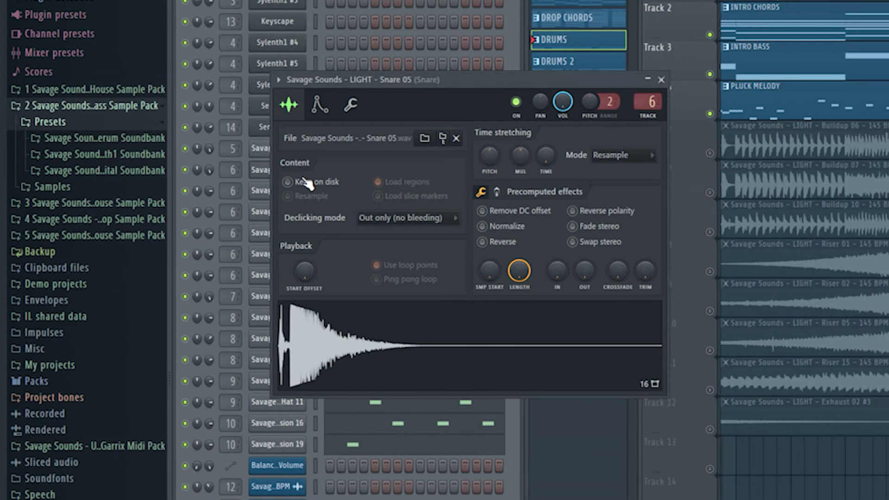
{"action": "key", "text": "Down"}
{"action": "key", "text": "Down"}
{"action": "key", "text": "Down"}
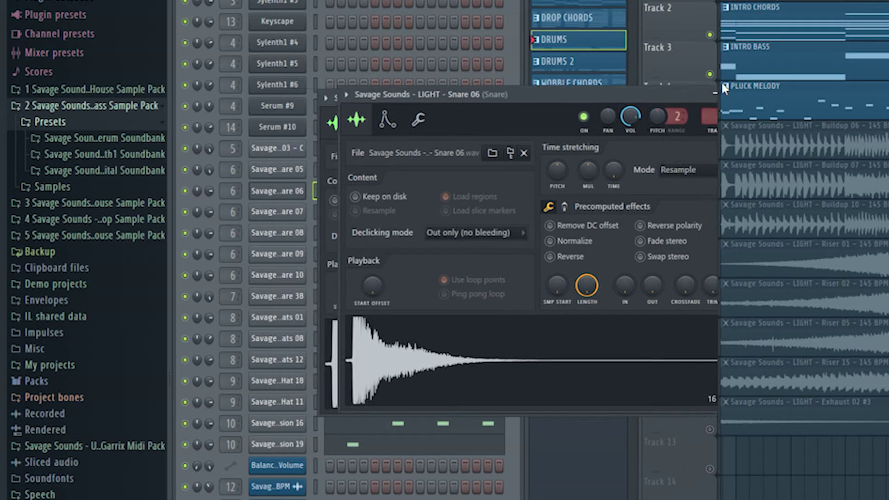
{"action": "key", "text": "Down"}
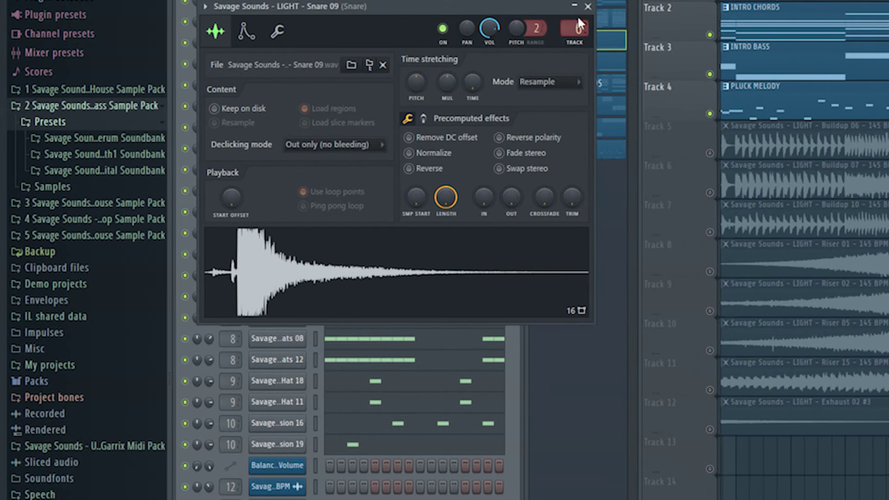
{"action": "key", "text": "Down"}
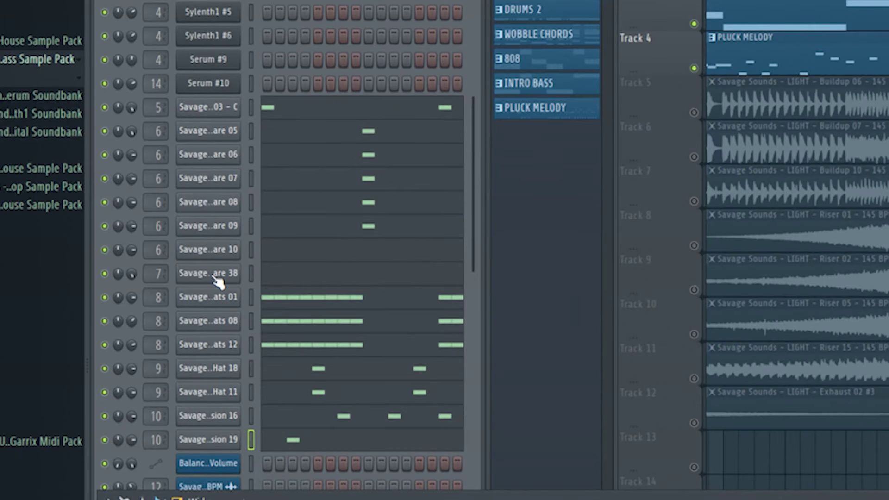
- Check the Snare 38, percussion 19 and hi-hat sample settings
{"action": "left_click", "coordinate": [216, 278]}
{"action": "key", "text": "Down"}
{"action": "key", "text": "Down"}
{"action": "key", "text": "Down"}
{"action": "key", "text": "Down"}
{"action": "key", "text": "Down"}
{"action": "key", "text": "Down"}
{"action": "key", "text": "Down"}
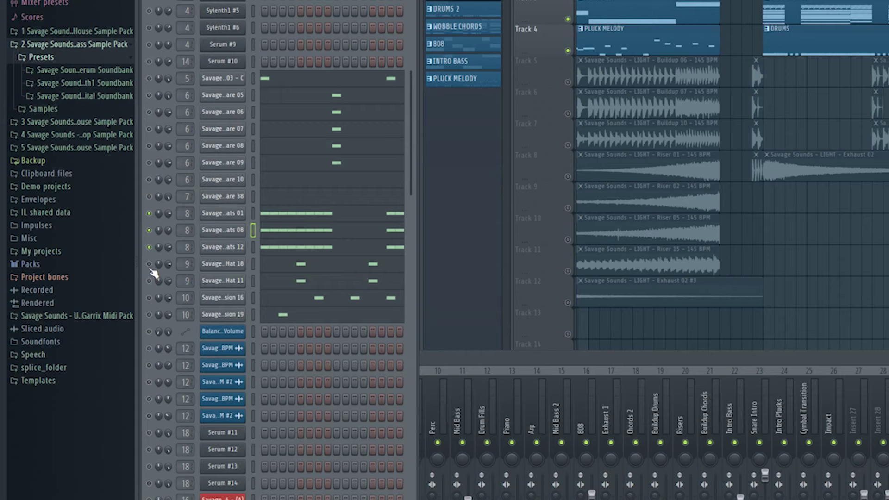
{"action": "left_click", "coordinate": [231, 216]}
{"action": "key", "text": "Down"}
{"action": "key", "text": "Down"}
{"action": "key", "text": "Down"}
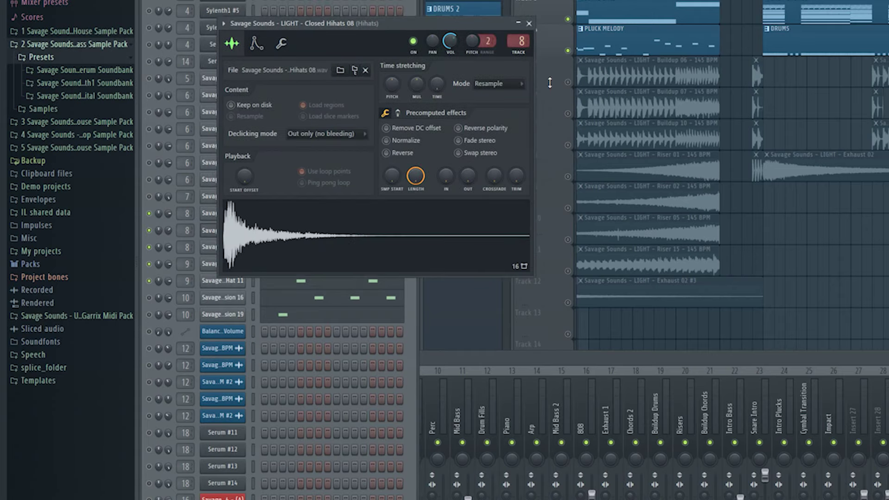
- Swap the Track 5 drum fill clip to a different fill sample
{"action": "key", "text": "Down"}
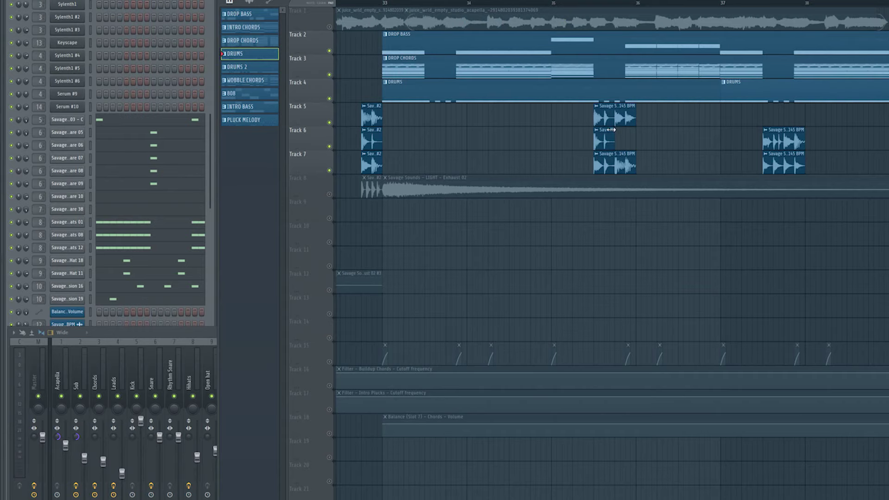
{"action": "left_click", "coordinate": [610, 119]}
{"action": "double_click", "coordinate": [618, 122]}
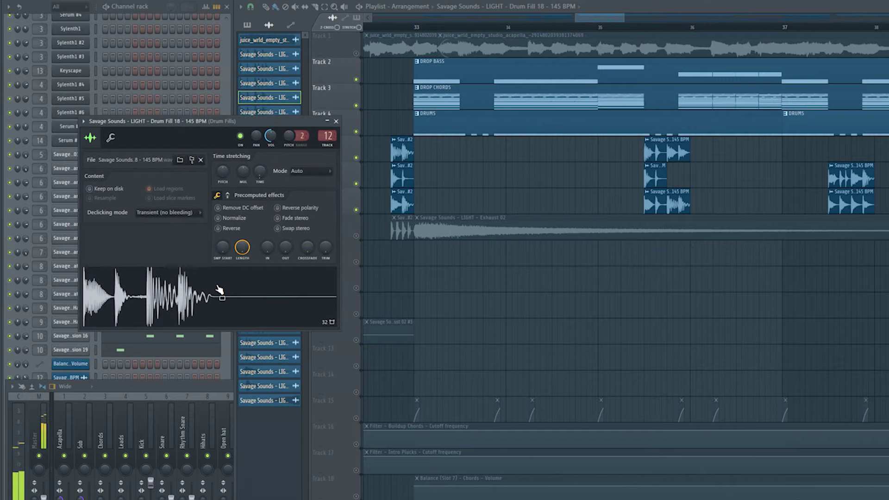
{"action": "key", "text": "Up"}
{"action": "key", "text": "Up"}
{"action": "key", "text": "Up"}
{"action": "key", "text": "Up"}
{"action": "key", "text": "Up"}
{"action": "key", "text": "Up"}
{"action": "key", "text": "Up"}
{"action": "key", "text": "Up"}
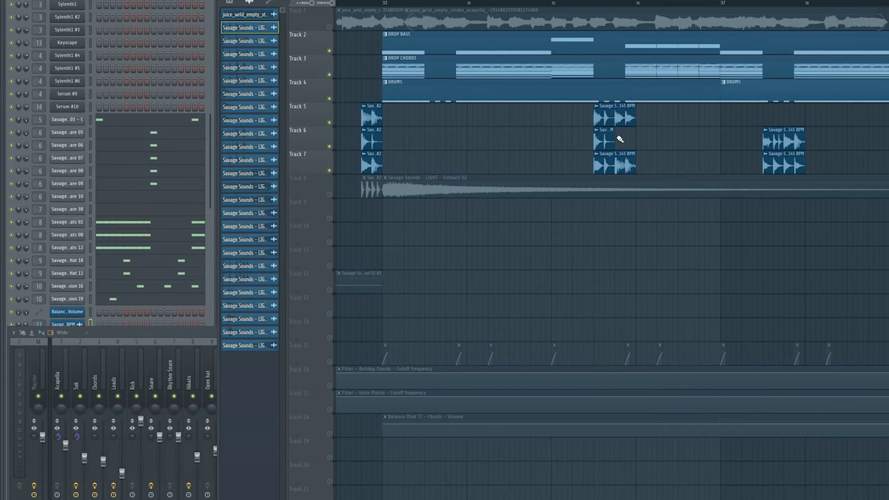
- Play the drop to hear the new fill, then show the full mixer
{"action": "key", "text": "space"}
{"action": "left_click_drag", "start_coordinate": [541, 32], "coordinate": [544, 33]}
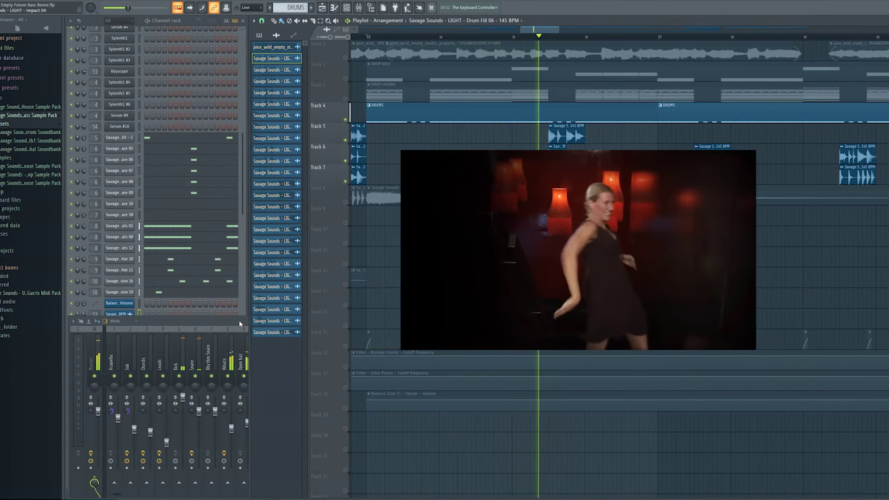
{"action": "left_click_drag", "start_coordinate": [544, 29], "coordinate": [568, 31]}
{"action": "key", "text": "F9"}
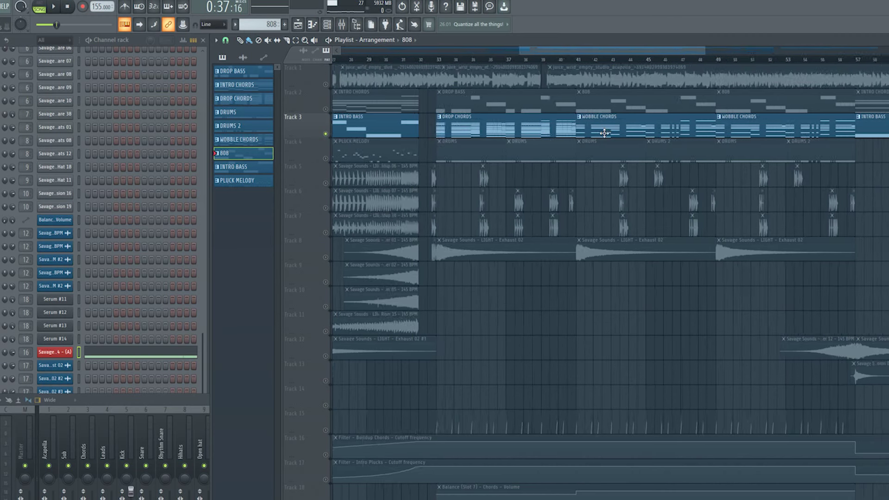
- Scroll the piano roll to view the Serum #11 wobble chord voicings
{"action": "scroll", "coordinate": [604, 132], "scroll_direction": "up", "scroll_amount": 2}
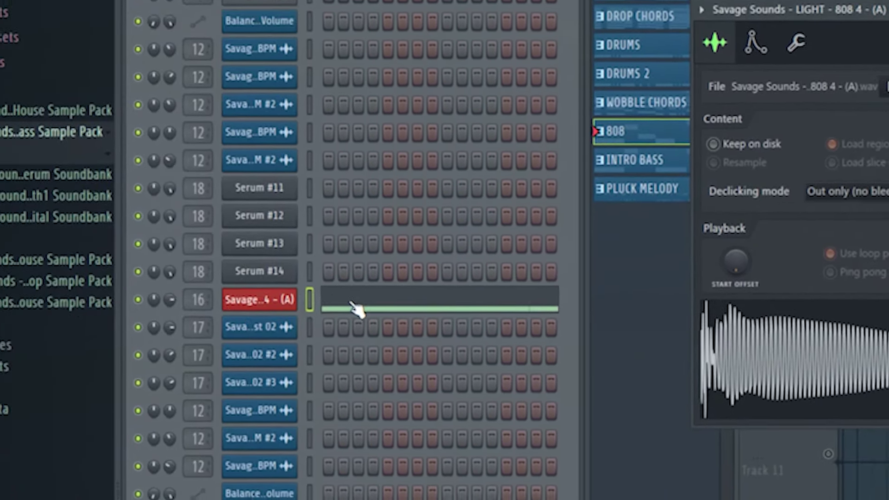
- Open the 808 pattern's notes in the piano roll from its sample settings
{"action": "left_click", "coordinate": [143, 408]}
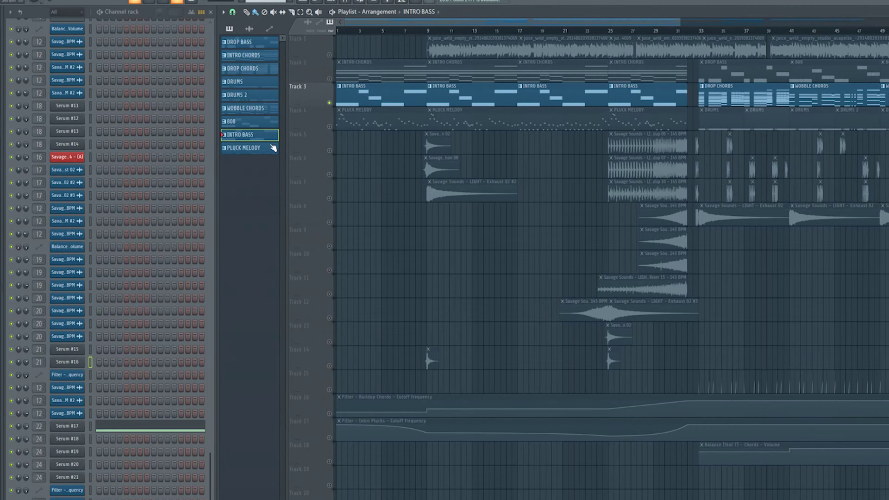
- Work through the Serum #17 intro bass notes in the piano roll
{"action": "left_click_drag", "start_coordinate": [297, 114], "coordinate": [461, 79]}
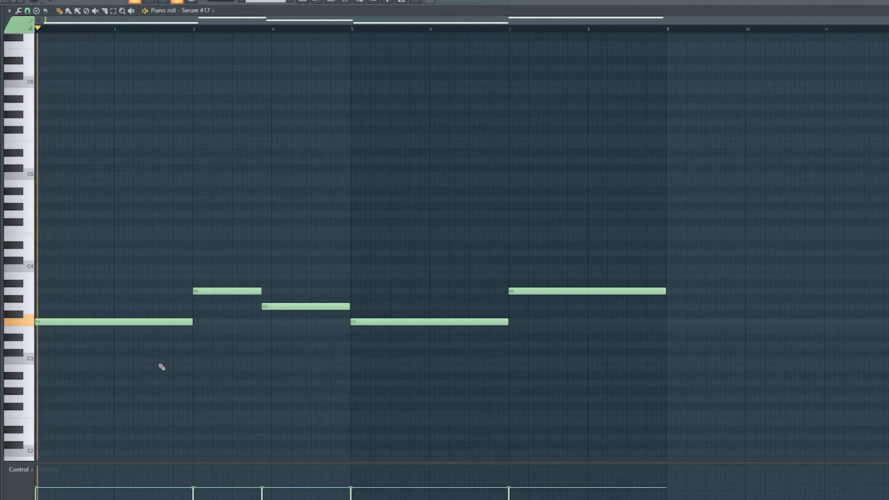
{"action": "scroll", "coordinate": [167, 347], "scroll_direction": "down", "scroll_amount": 3}
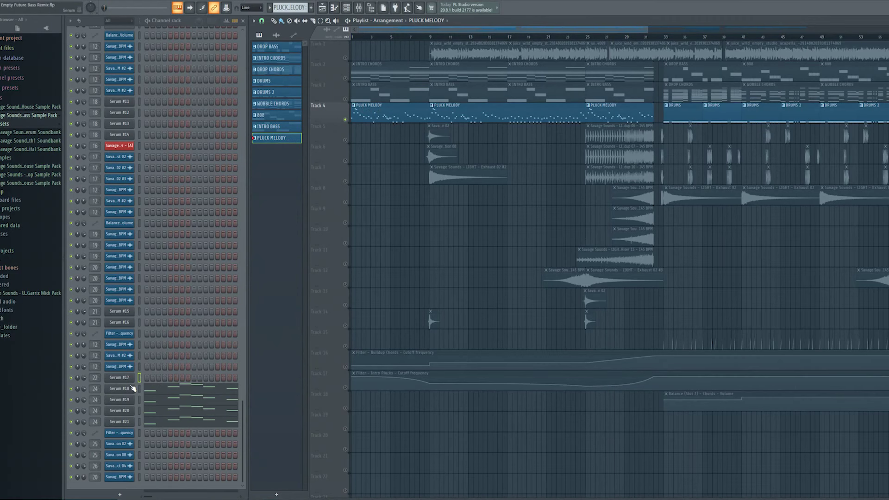
- Look through the Serum pluck synth patches #18, #20 and #21, then close the synth window
{"action": "left_click", "coordinate": [133, 388]}
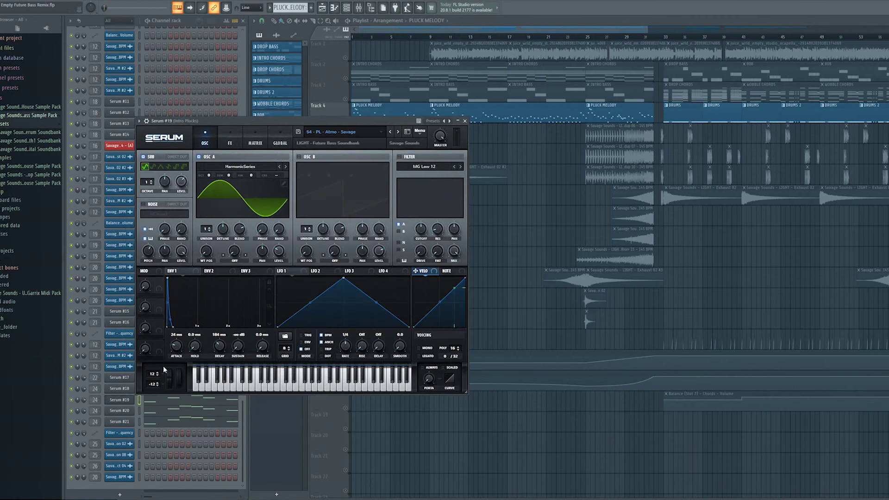
{"action": "left_click", "coordinate": [119, 411]}
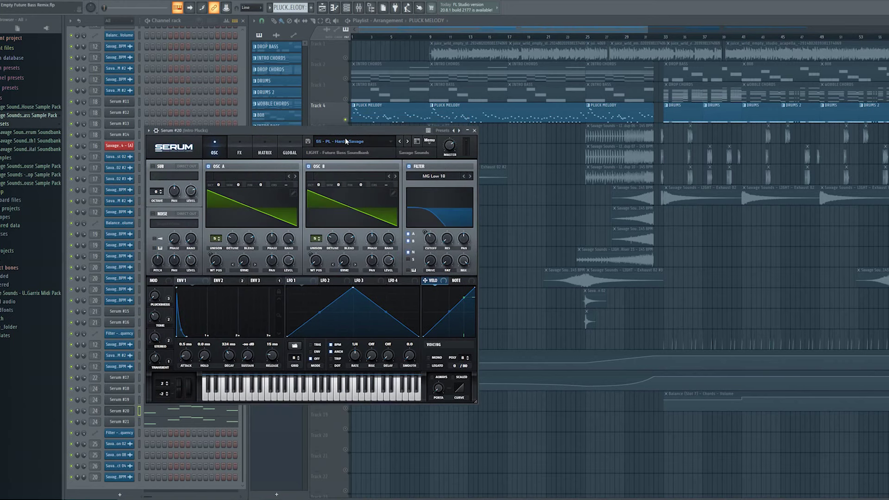
{"action": "left_click", "coordinate": [121, 422]}
{"action": "key", "text": "Escape"}
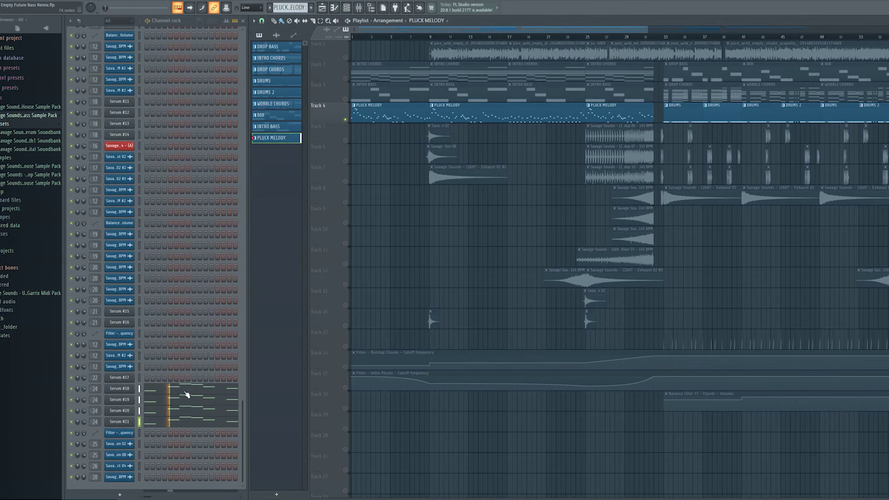
- In the Mixer, inspect the Intro Plucks EQ and stereo enhancer effects
{"action": "left_click", "coordinate": [359, 7]}
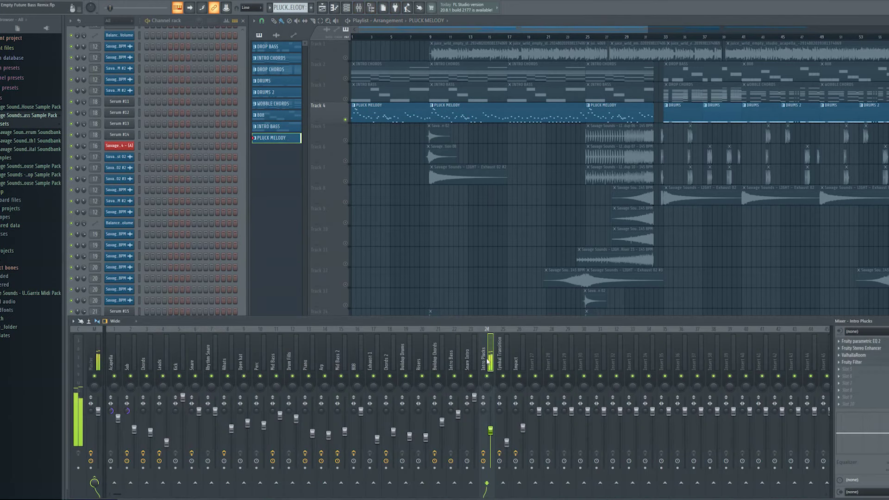
{"action": "left_click", "coordinate": [861, 342]}
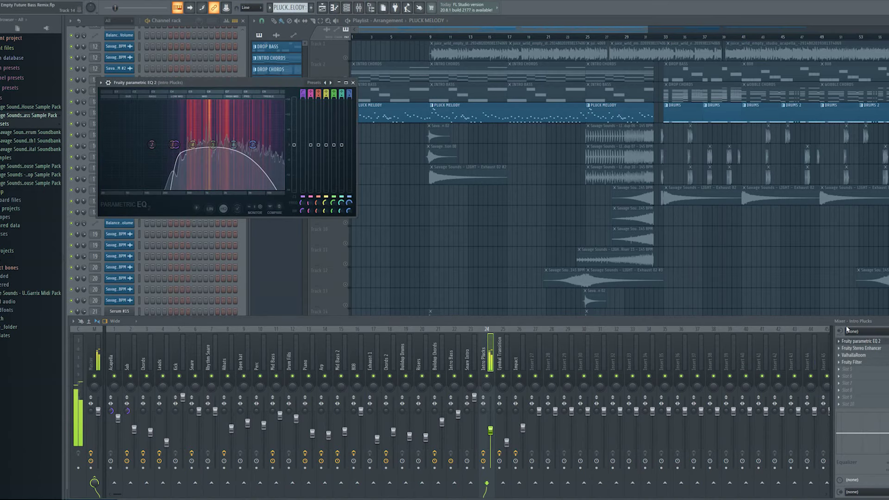
{"action": "left_click", "coordinate": [874, 350]}
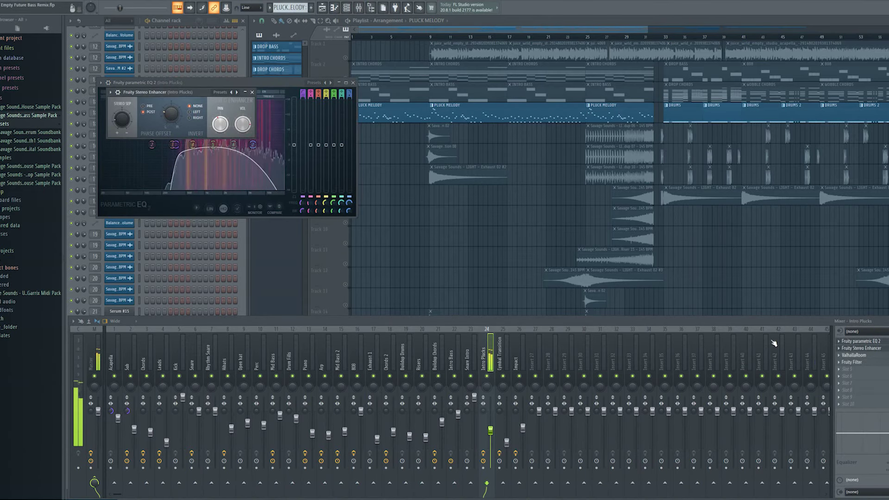
- Bring up the Serum #18 notes in the piano roll from the channel rack
{"action": "left_click", "coordinate": [192, 27]}
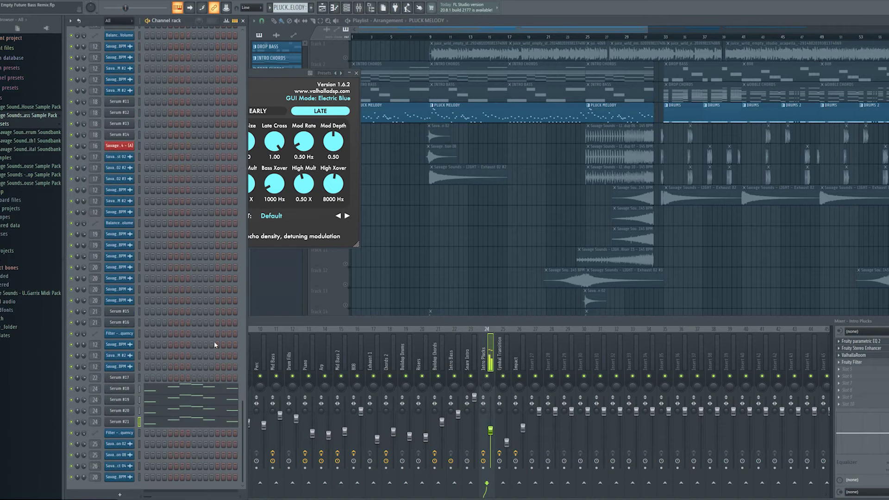
{"action": "left_click", "coordinate": [214, 341]}
{"action": "scroll", "coordinate": [528, 187], "scroll_direction": "up", "scroll_amount": 3}
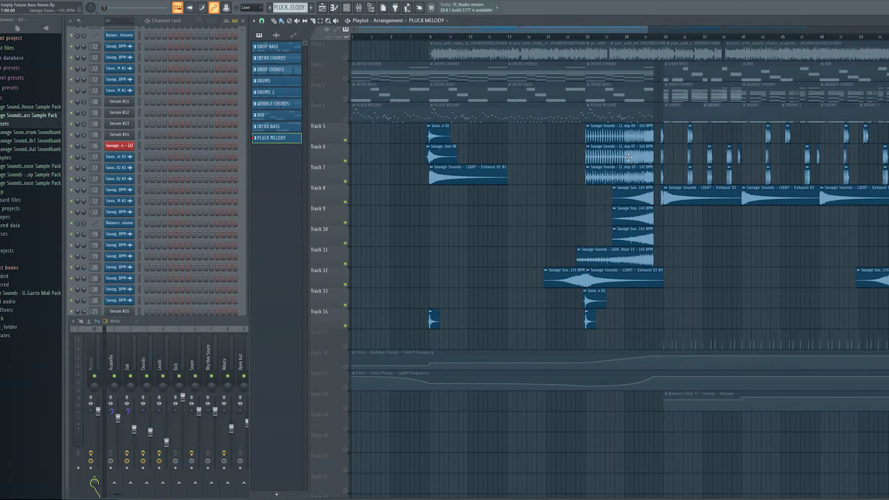
- Zoom into bars 24–33 of the Playlist to follow the buildup's drum loops and risers during playback
{"action": "scroll", "coordinate": [697, 163], "scroll_direction": "up", "scroll_amount": 3}
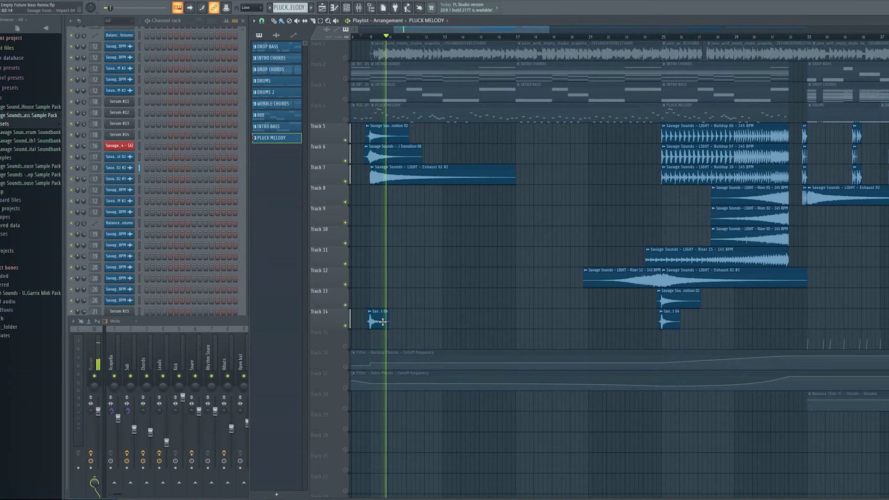
{"action": "scroll", "coordinate": [675, 263], "scroll_direction": "up", "scroll_amount": 3}
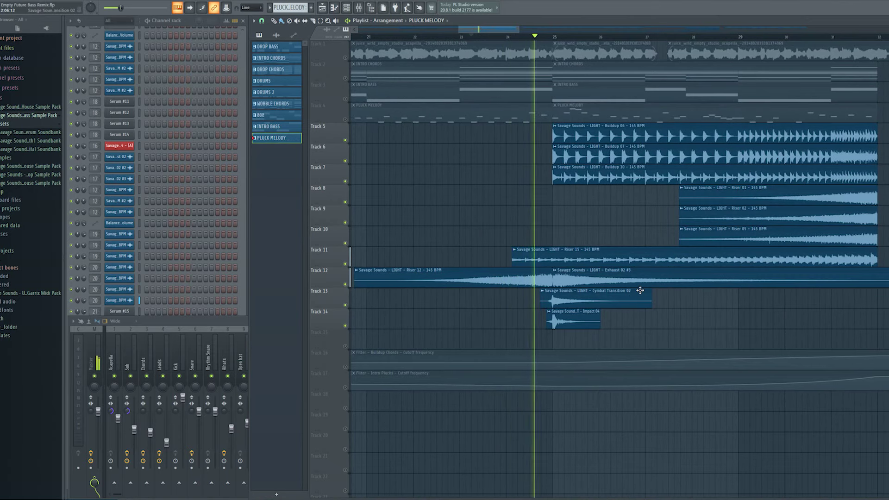
{"action": "scroll", "coordinate": [677, 230], "scroll_direction": "down", "scroll_amount": 3}
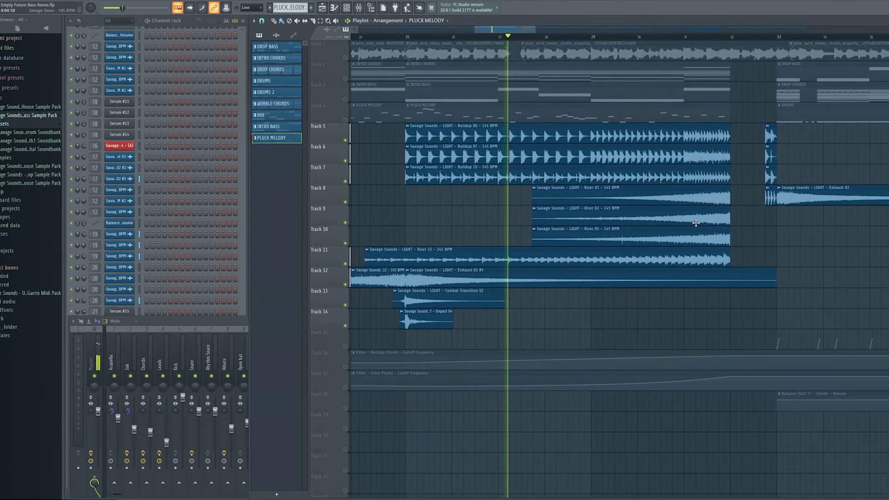
{"action": "scroll", "coordinate": [693, 228], "scroll_direction": "down", "scroll_amount": 2}
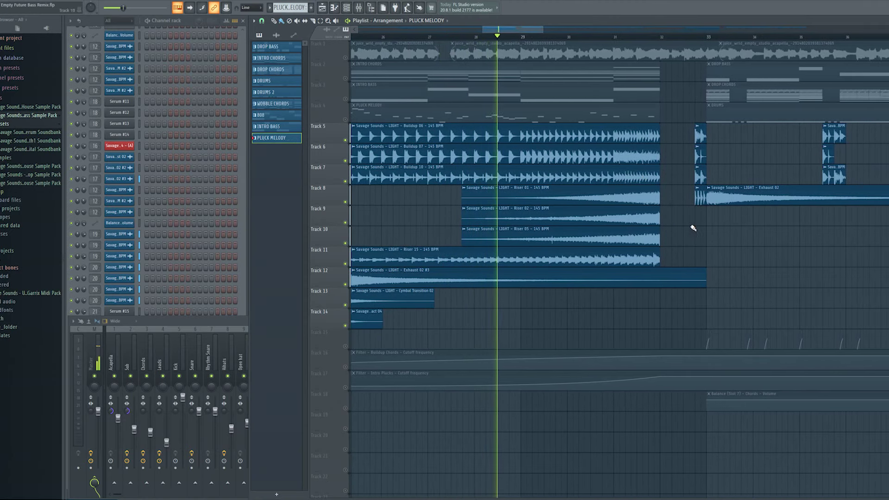
{"action": "scroll", "coordinate": [717, 235], "scroll_direction": "up", "scroll_amount": 3}
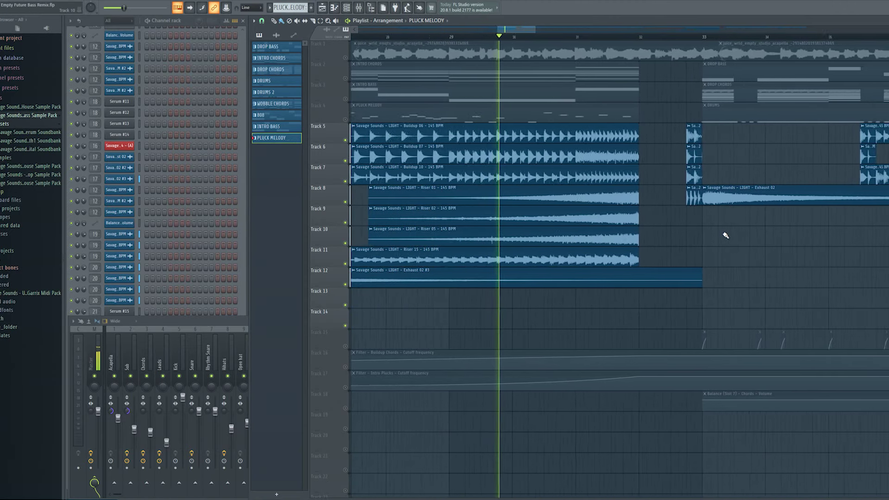
{"action": "scroll", "coordinate": [601, 210], "scroll_direction": "up", "scroll_amount": 4}
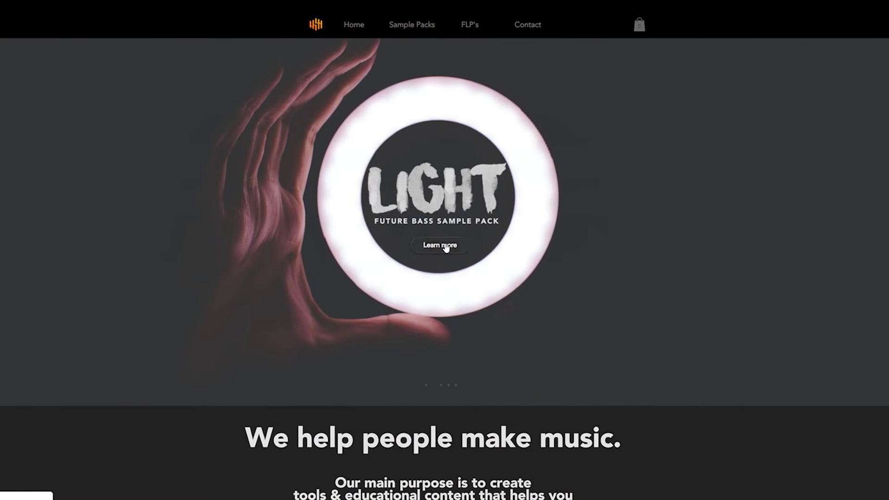
- View the LIGHT Future Bass Sample Pack page, then browse into the pack's Samples folder
{"action": "left_click", "coordinate": [435, 248]}
{"action": "scroll", "coordinate": [292, 150], "scroll_direction": "down", "scroll_amount": 12}
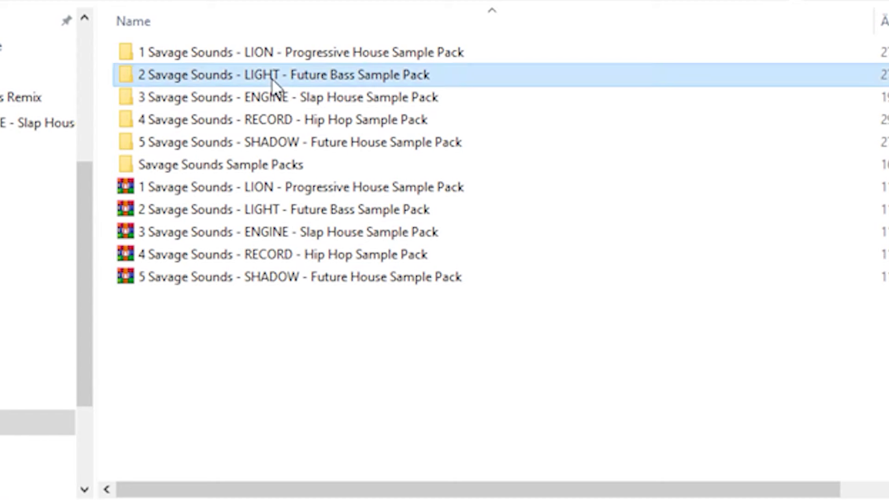
{"action": "double_click", "coordinate": [271, 76]}
{"action": "double_click", "coordinate": [202, 74]}
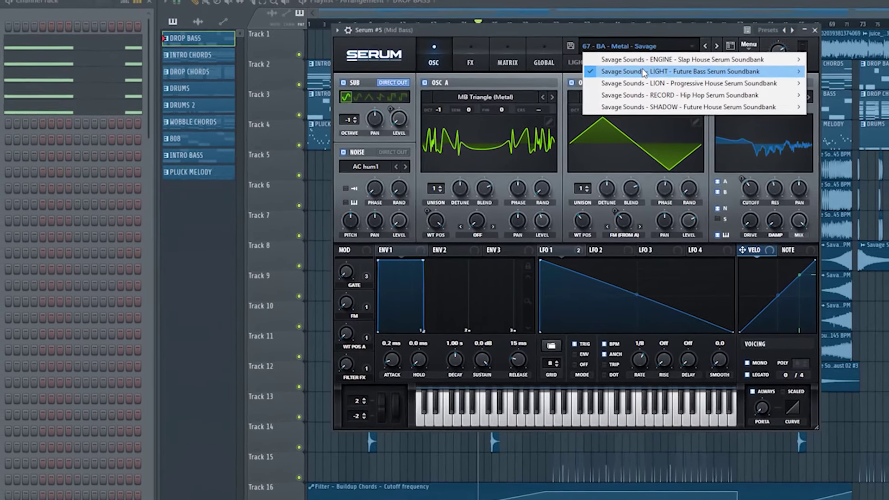
- List Sylenth1's LIGHT soundbank presets, such as 005: LD - Light - Fizzy - Savage
{"action": "mouse_move", "coordinate": [644, 73]}
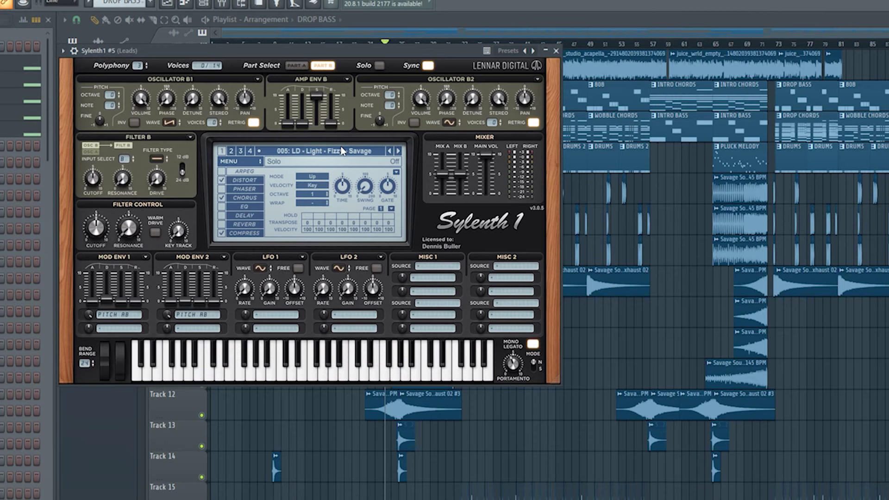
{"action": "left_click", "coordinate": [342, 152]}
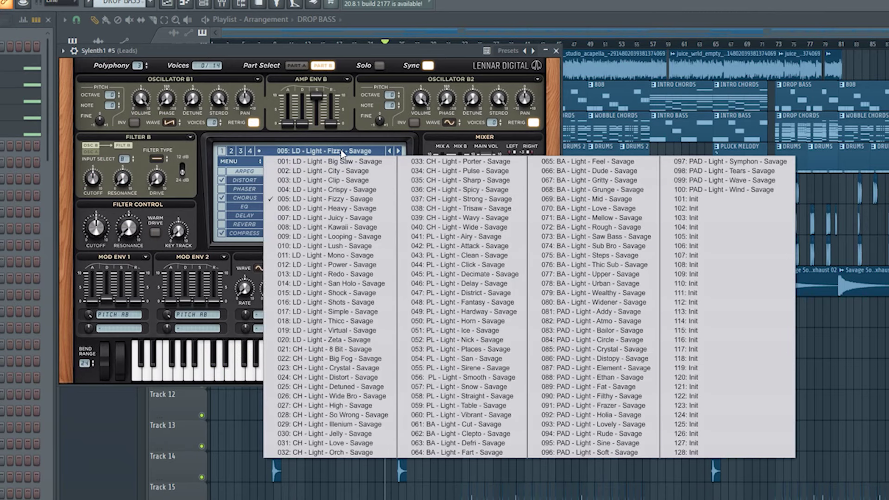